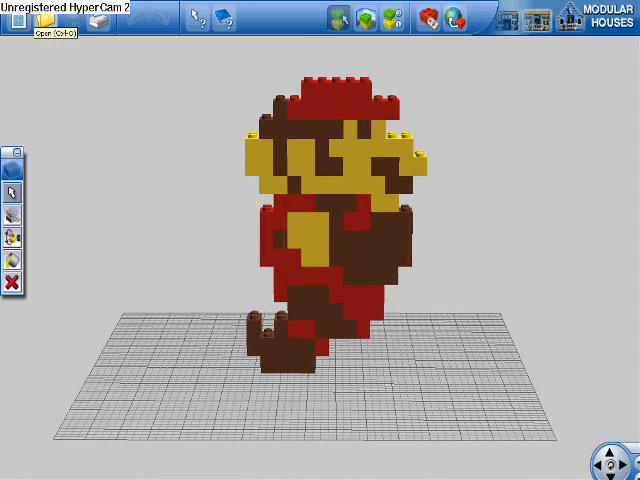
# Bring up the Open dialog of saved models to pick SMB3Frog Mario.
pyautogui.click(45, 20)
# Load SMB3Frog Mario.lxf, then replace it with Link2.lxf.
pyautogui.doubleClick(152, 92)
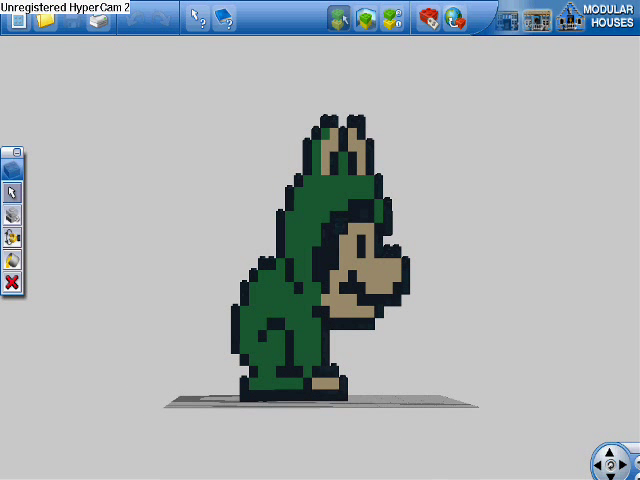
pyautogui.click(45, 20)
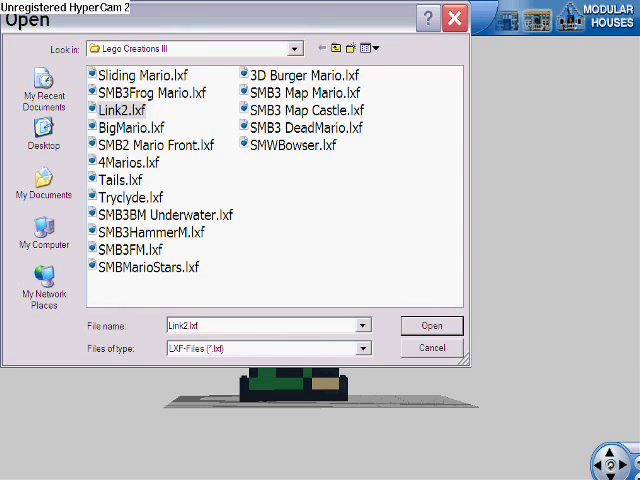
pyautogui.press('Return')
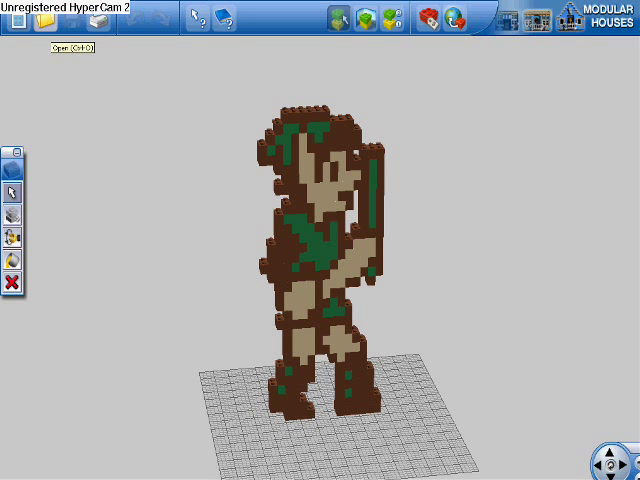
pyautogui.click(45, 19)
# Load BigMario.lxf, then swap it for SMB2 Mario Front.lxf.
pyautogui.doubleClick(131, 127)
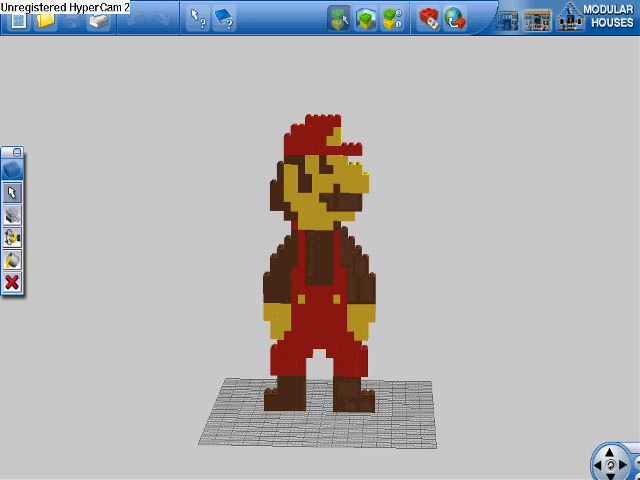
pyautogui.click(45, 18)
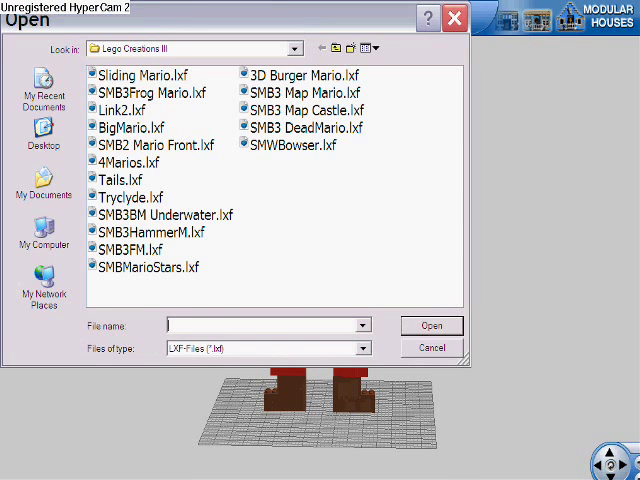
pyautogui.doubleClick(156, 145)
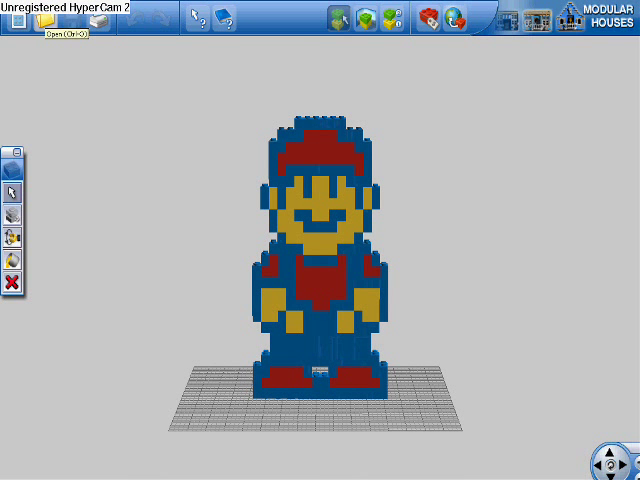
pyautogui.click(45, 20)
# Load 4Marios.lxf, then Tails.lxf, dismissing the unpriceable-bricks warning.
pyautogui.press('Return')
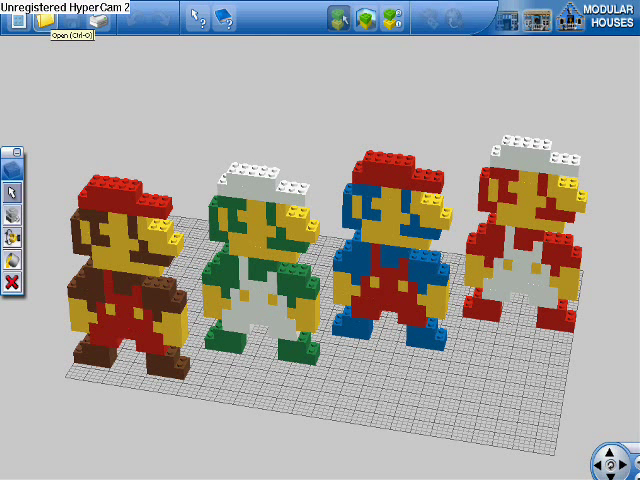
pyautogui.click(44, 19)
pyautogui.doubleClick(120, 180)
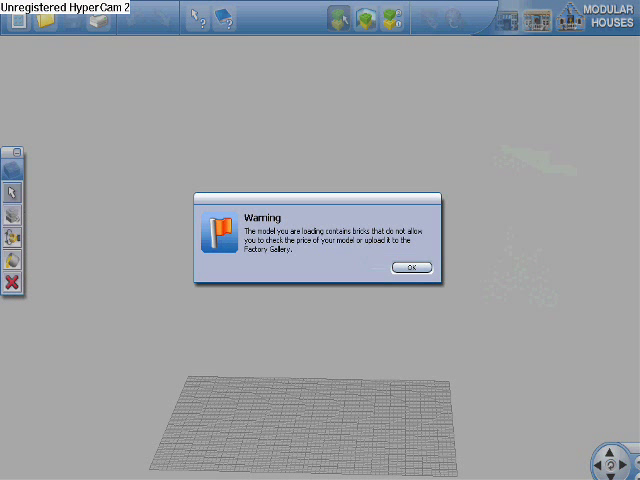
pyautogui.press('Return')
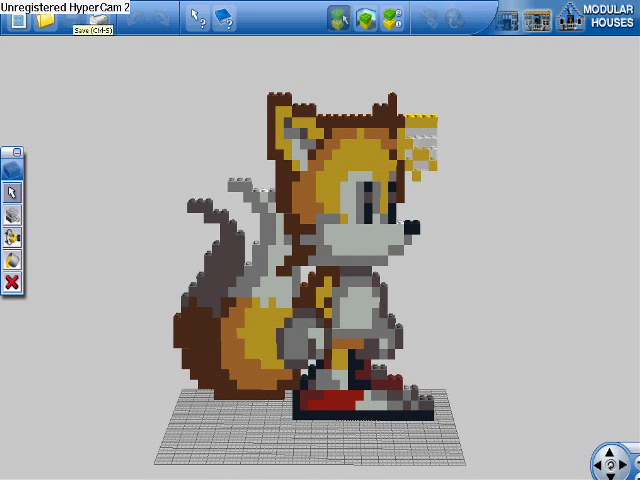
pyautogui.click(45, 18)
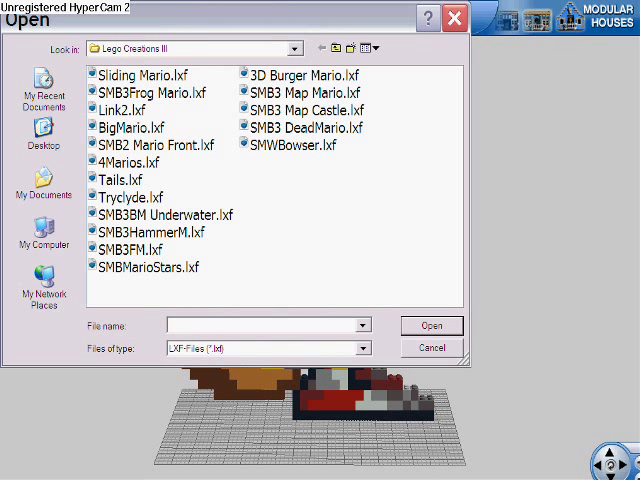
# Load Tryclyde.lxf, then SMB3BM Underwater.lxf.
pyautogui.doubleClick(130, 197)
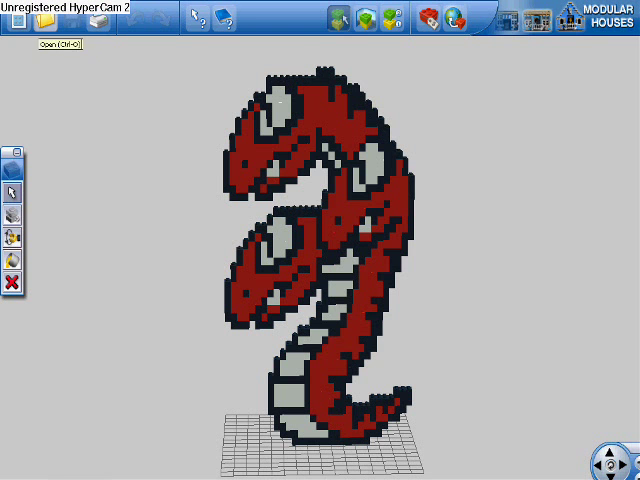
pyautogui.click(45, 20)
pyautogui.doubleClick(164, 213)
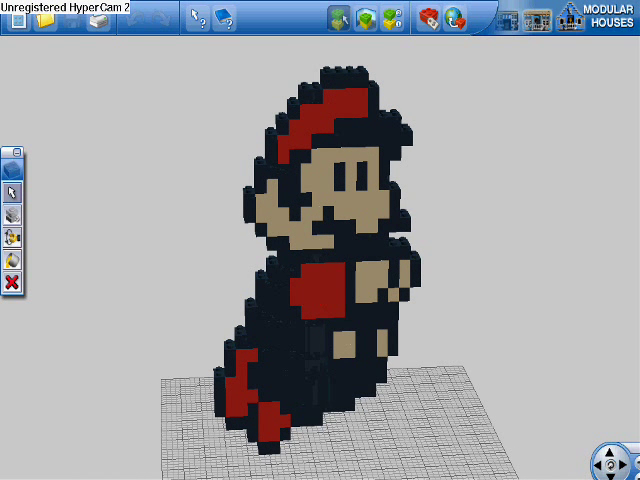
pyautogui.click(45, 20)
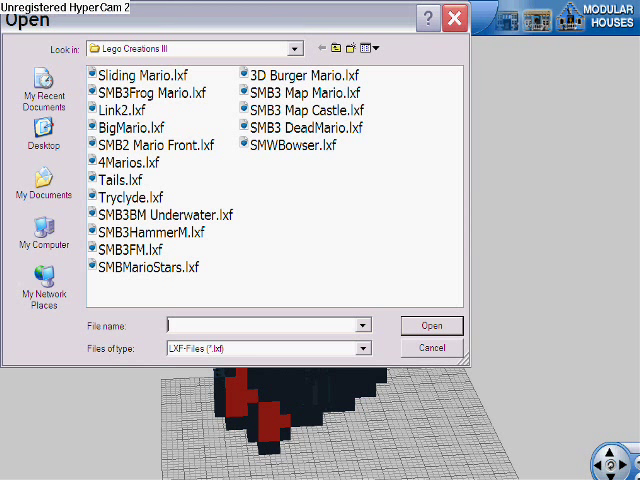
# Load SMB3HammerM.lxf, then the next Mario model, then SMBMarioStars.lxf.
pyautogui.doubleClick(151, 232)
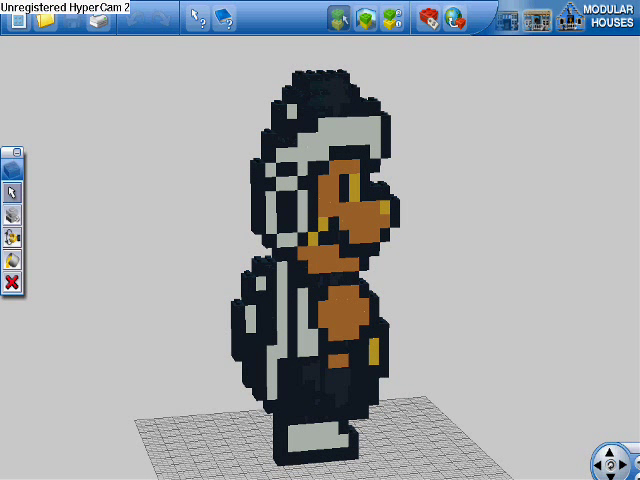
pyautogui.click(45, 18)
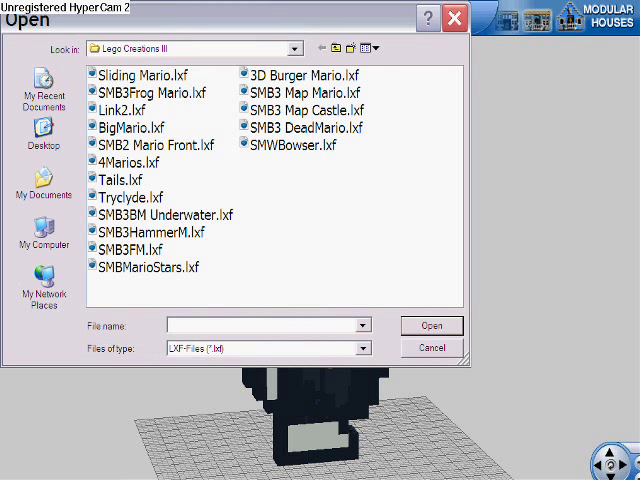
pyautogui.doubleClick(305, 92)
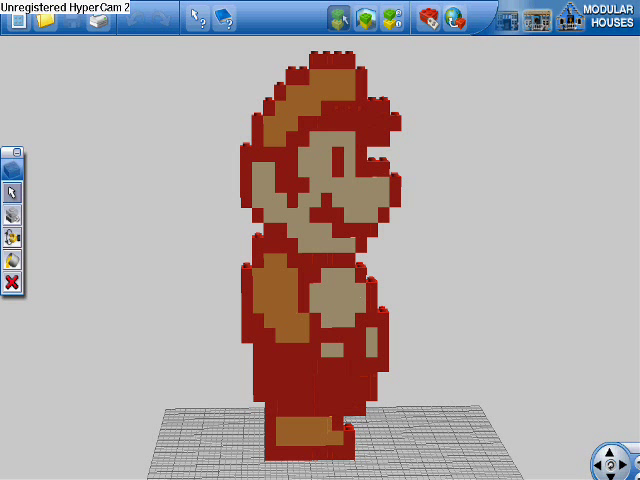
pyautogui.click(45, 20)
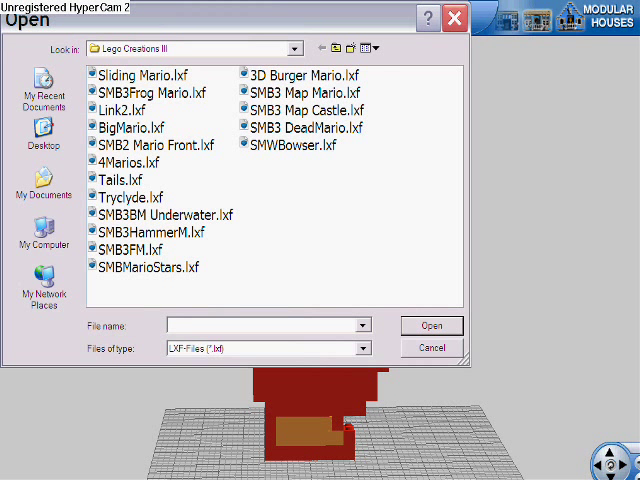
pyautogui.doubleClick(148, 267)
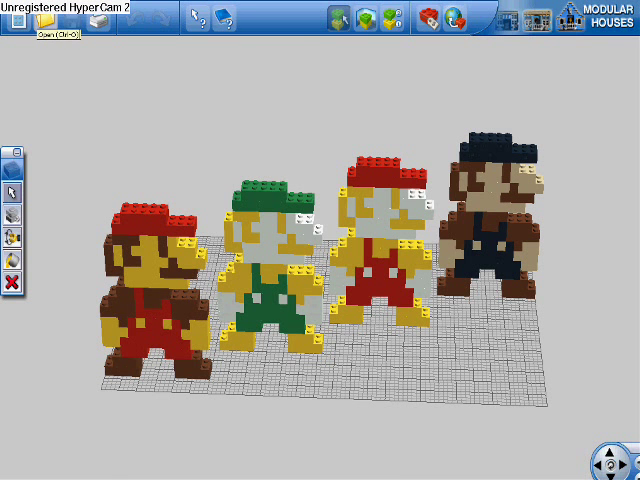
# Load 3D Burger Mario, SMB3 Map Mario, then SMB3 Map Castle in turn.
pyautogui.click(45, 18)
pyautogui.doubleClick(304, 75)
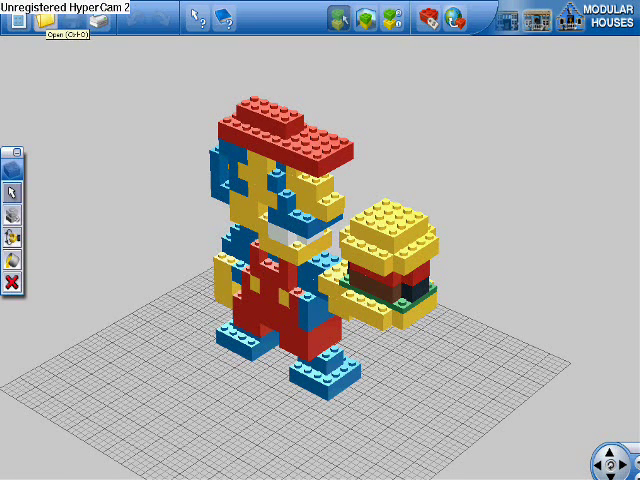
pyautogui.click(45, 18)
pyautogui.doubleClick(300, 91)
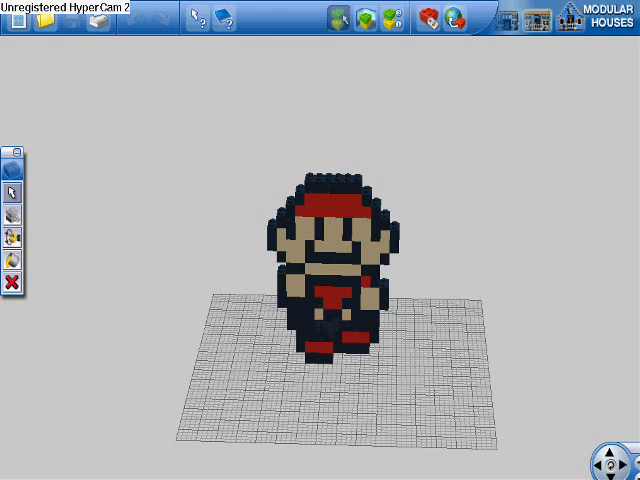
pyautogui.click(46, 18)
pyautogui.doubleClick(304, 109)
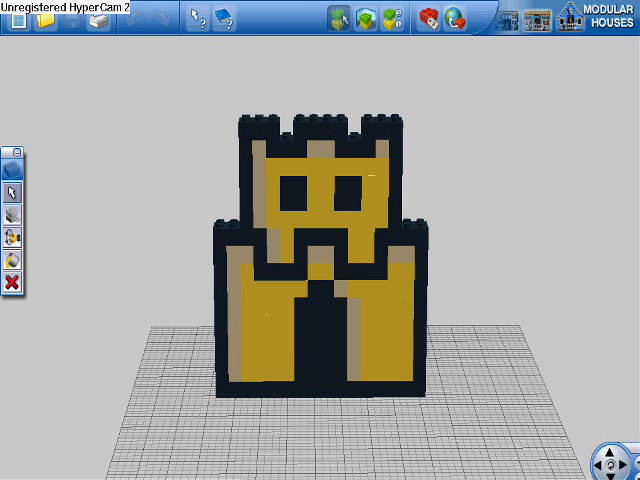
# Replace the castle with SMB3 DeadMario.lxf and reopen the saved-model list.
pyautogui.click(50, 18)
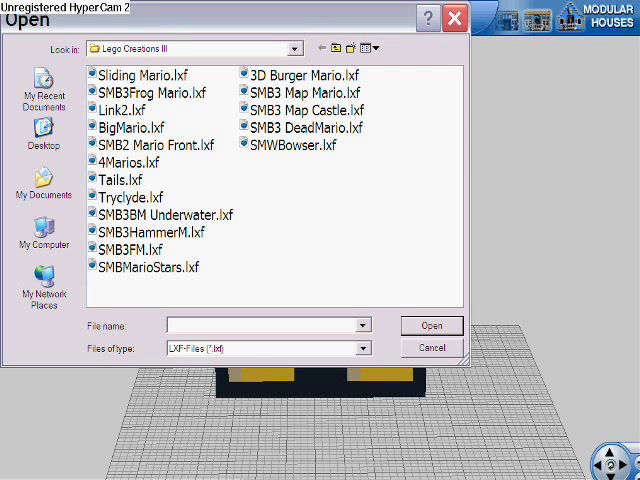
pyautogui.doubleClick(305, 127)
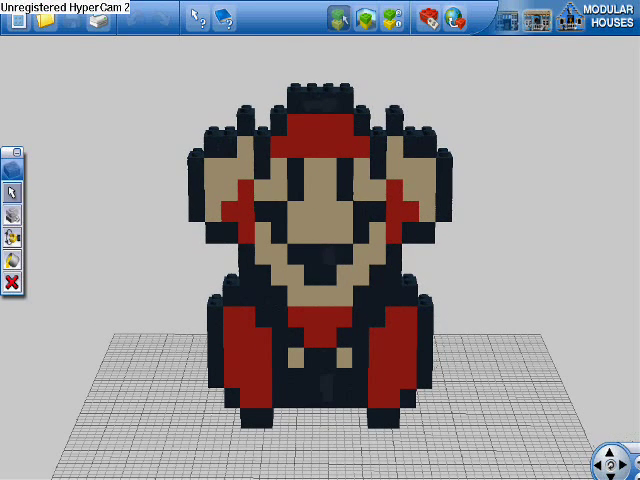
pyautogui.click(45, 19)
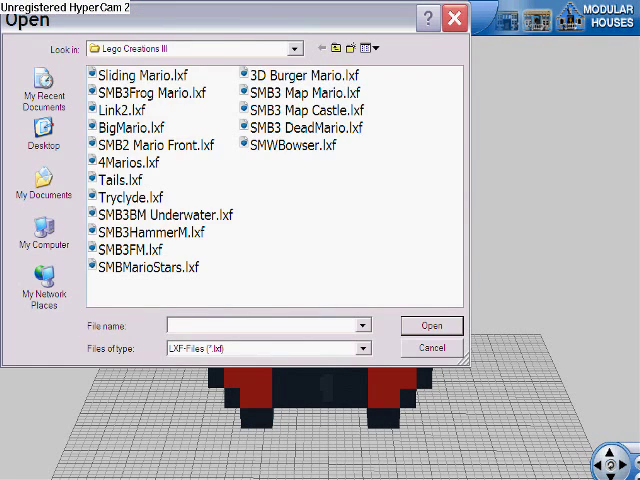